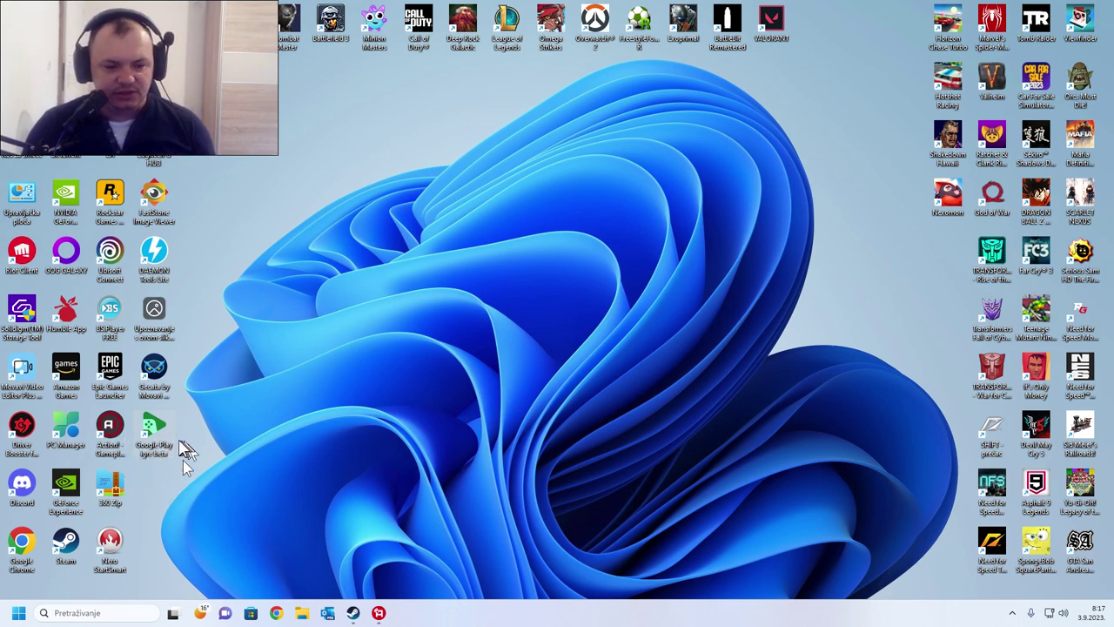
Switch to Chrome, search Google for "google play pc" and open the Google Play Games result
left_click(277, 614)
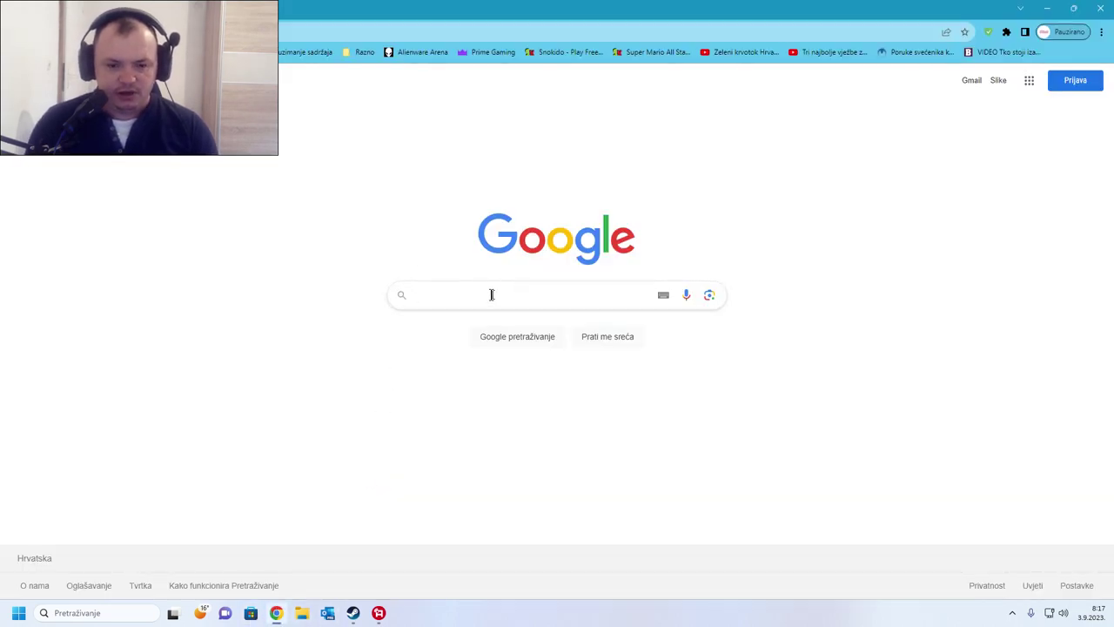
type("google play pc")
key("Return")
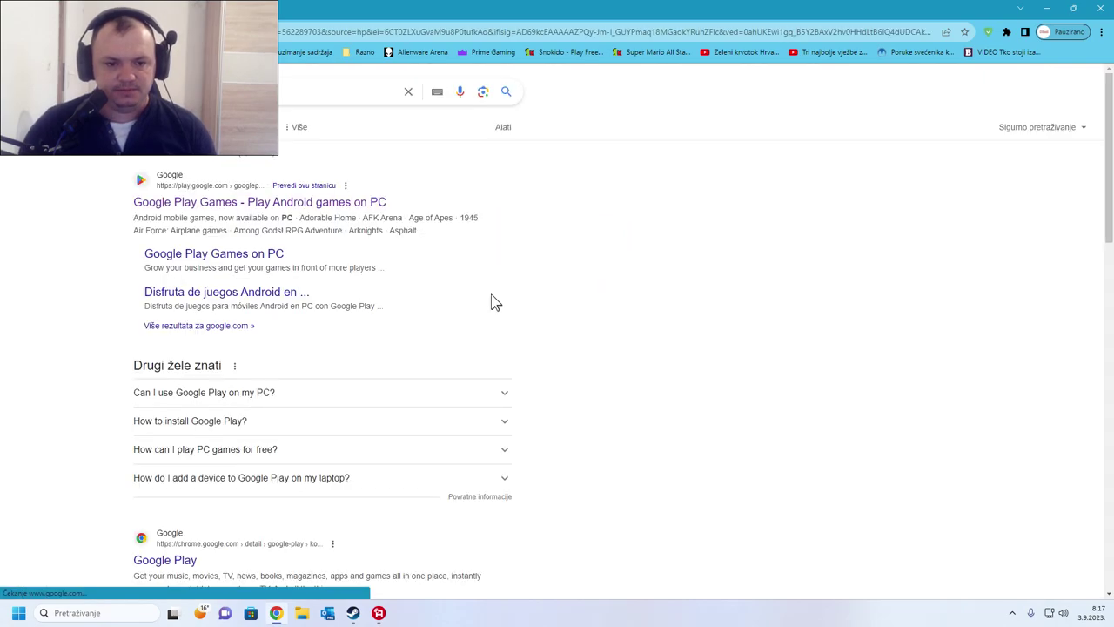
left_click(217, 202)
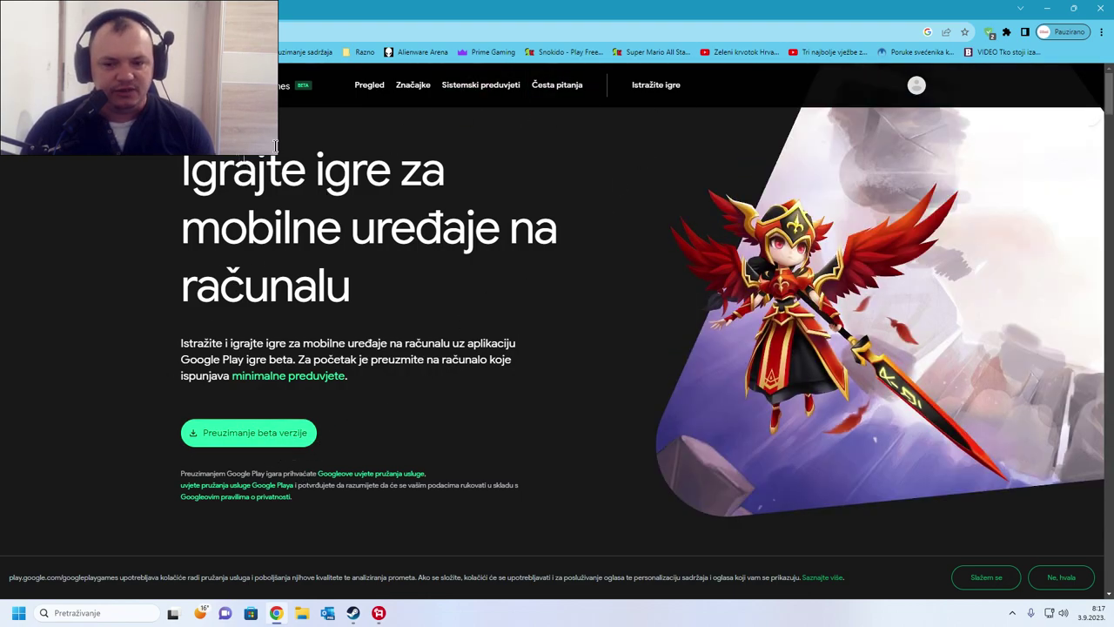
Go to the system requirements and examine the operating system, storage, graphics, processor, memory, administrator account and virtualization entries
left_click(491, 84)
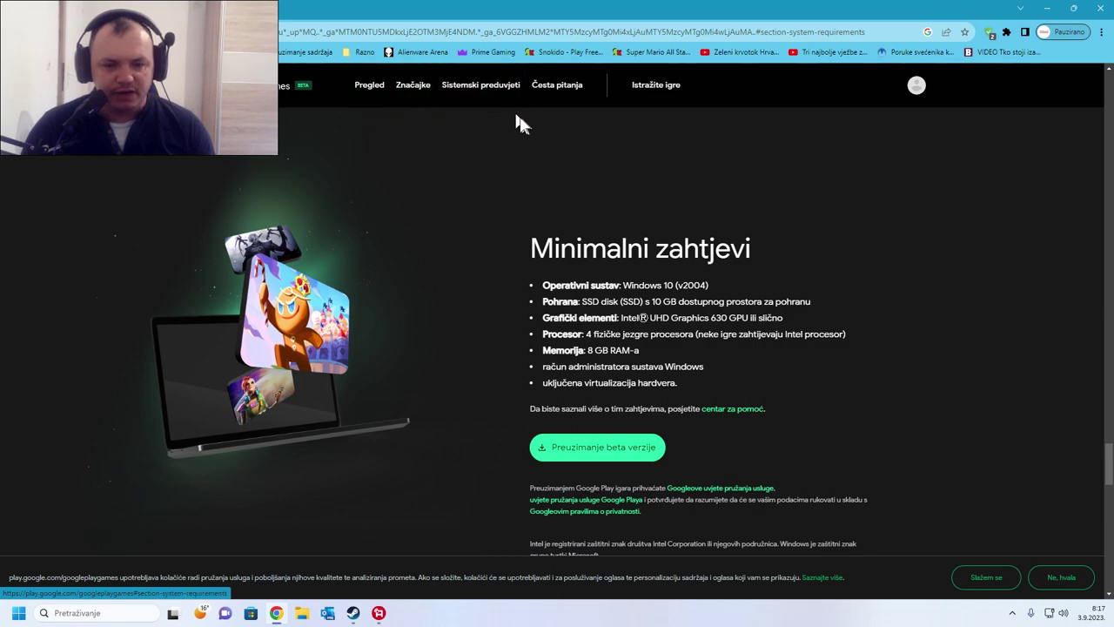
left_click_drag(621, 284, 708, 287)
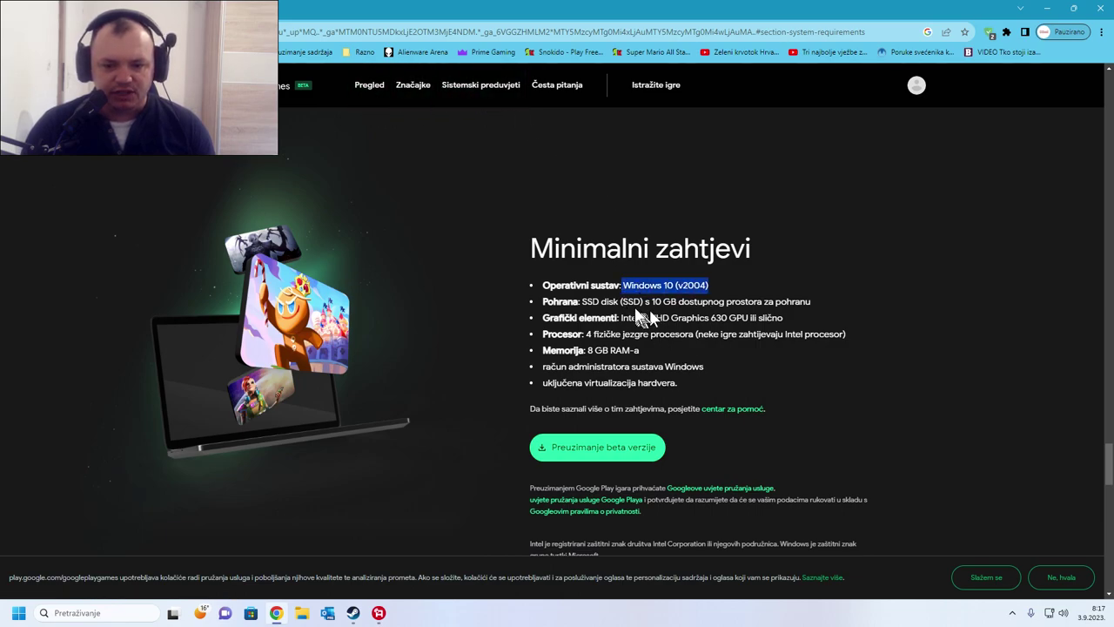
left_click_drag(623, 301, 701, 303)
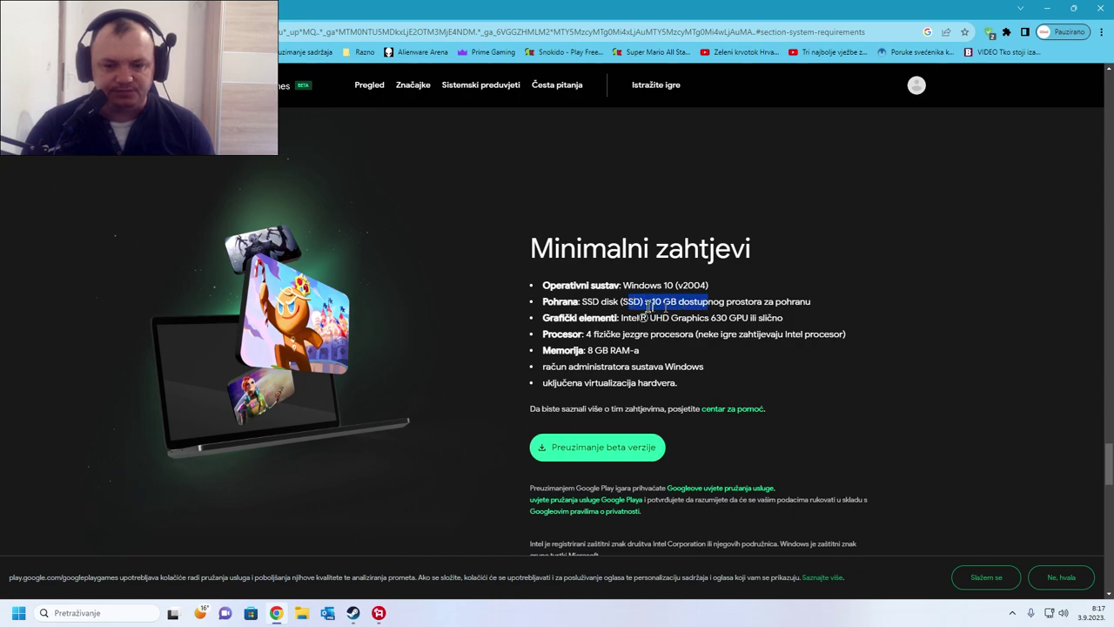
left_click_drag(581, 302, 754, 321)
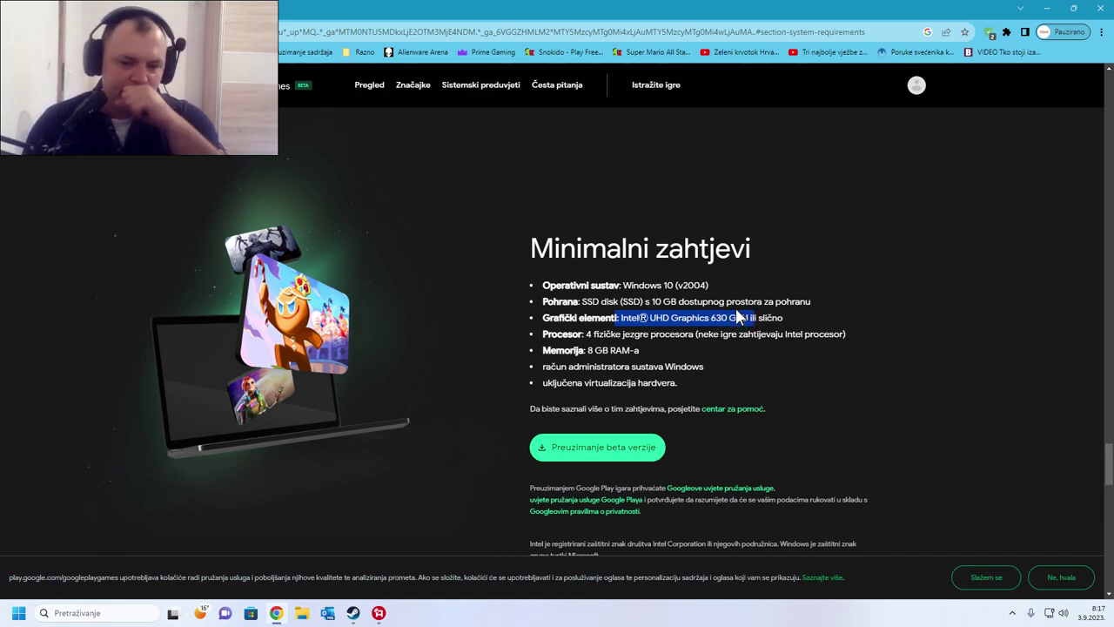
left_click_drag(605, 334, 858, 335)
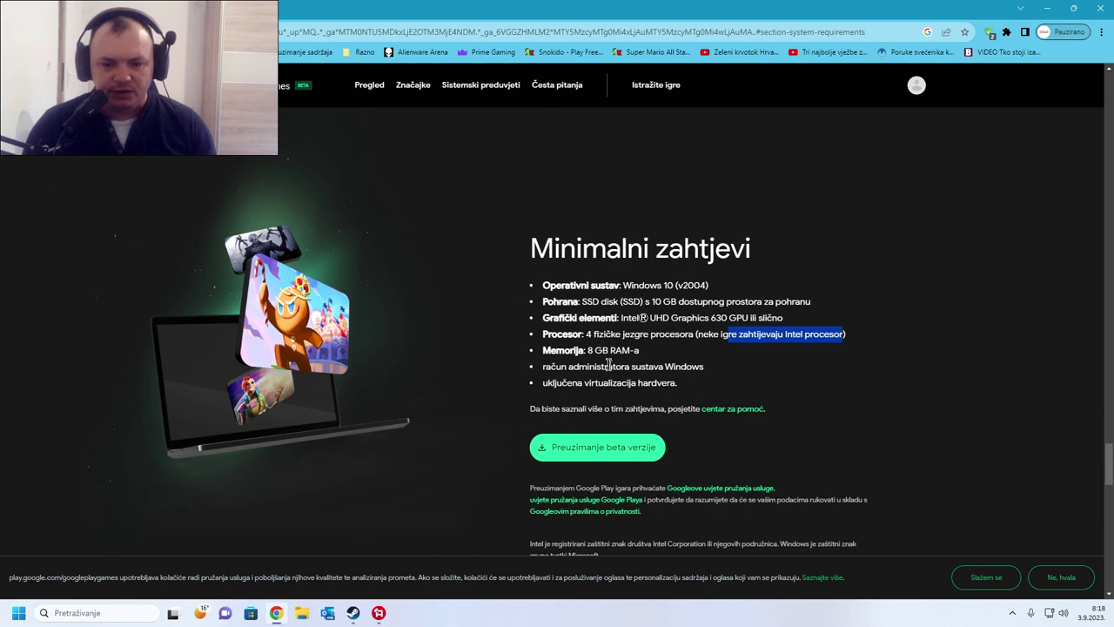
left_click_drag(588, 350, 638, 349)
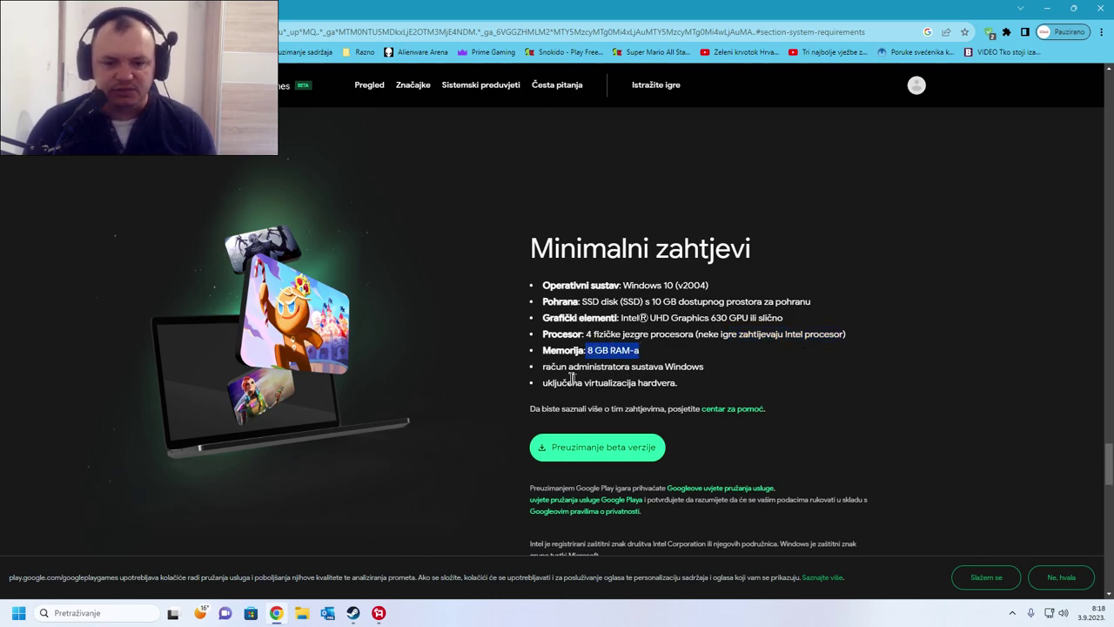
left_click_drag(555, 367, 665, 369)
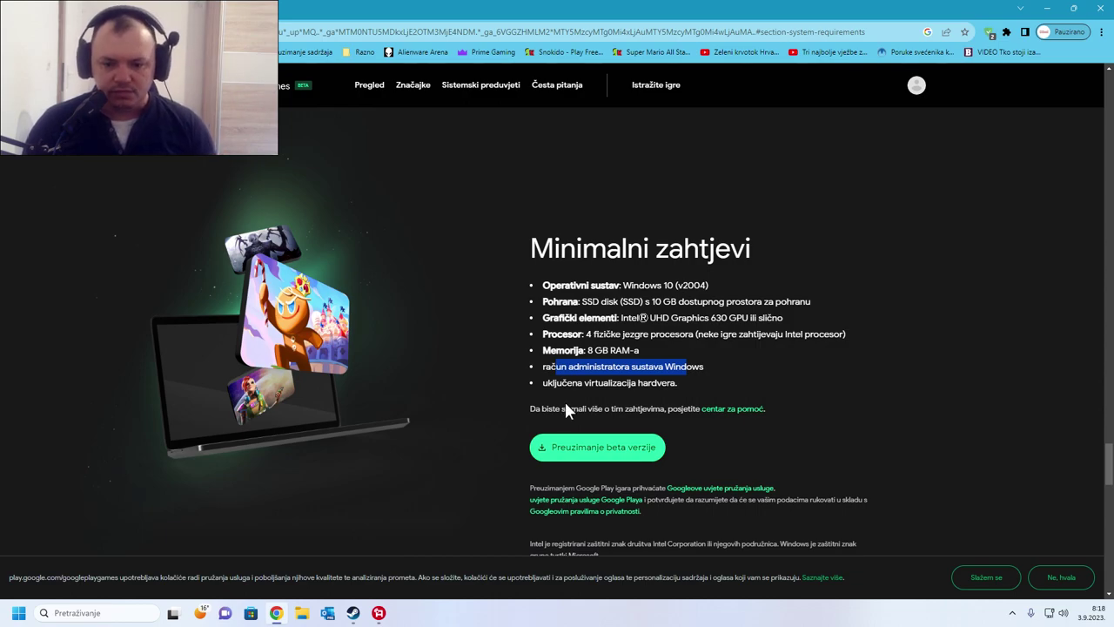
left_click_drag(545, 385, 676, 385)
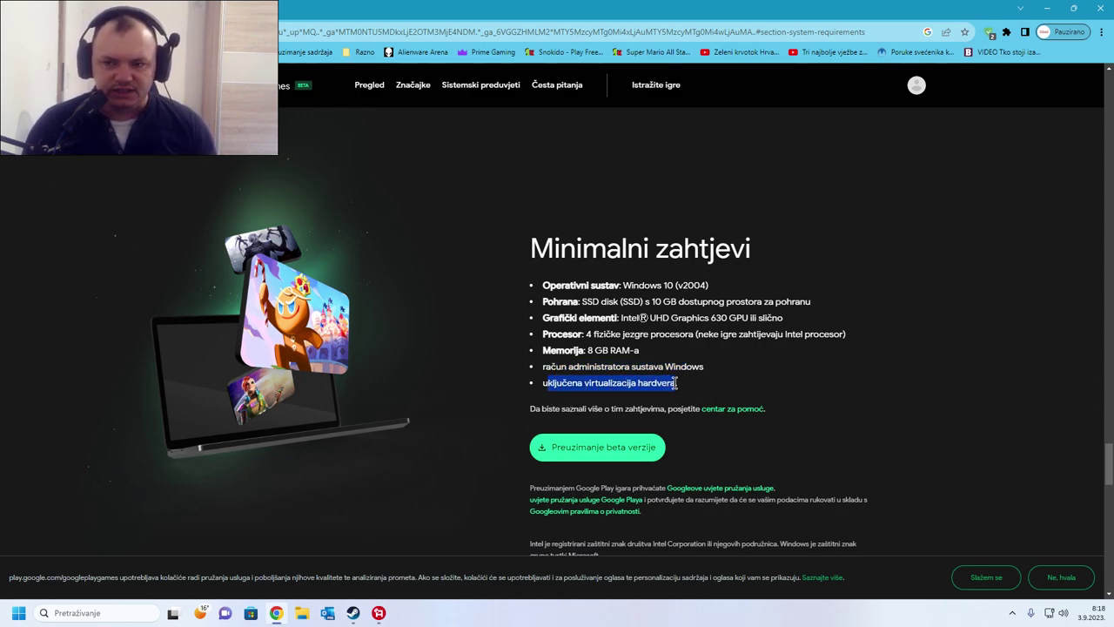
Minimize the browser, switch to the Google Play Games beta desktop app and browse the games in its Zbirka library
left_click(1047, 8)
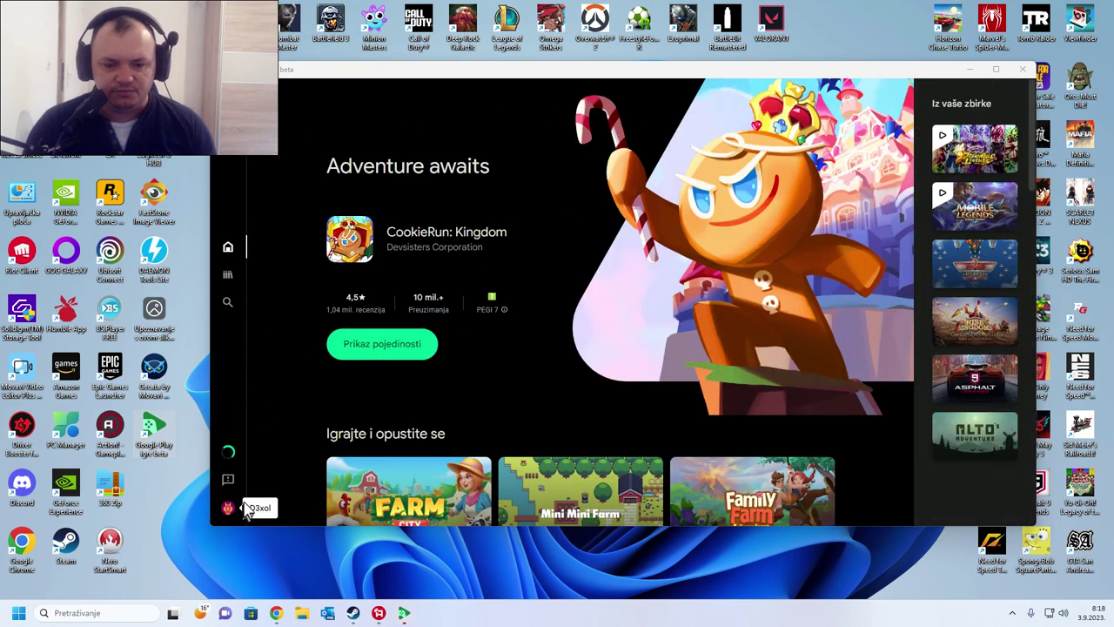
left_click(318, 404)
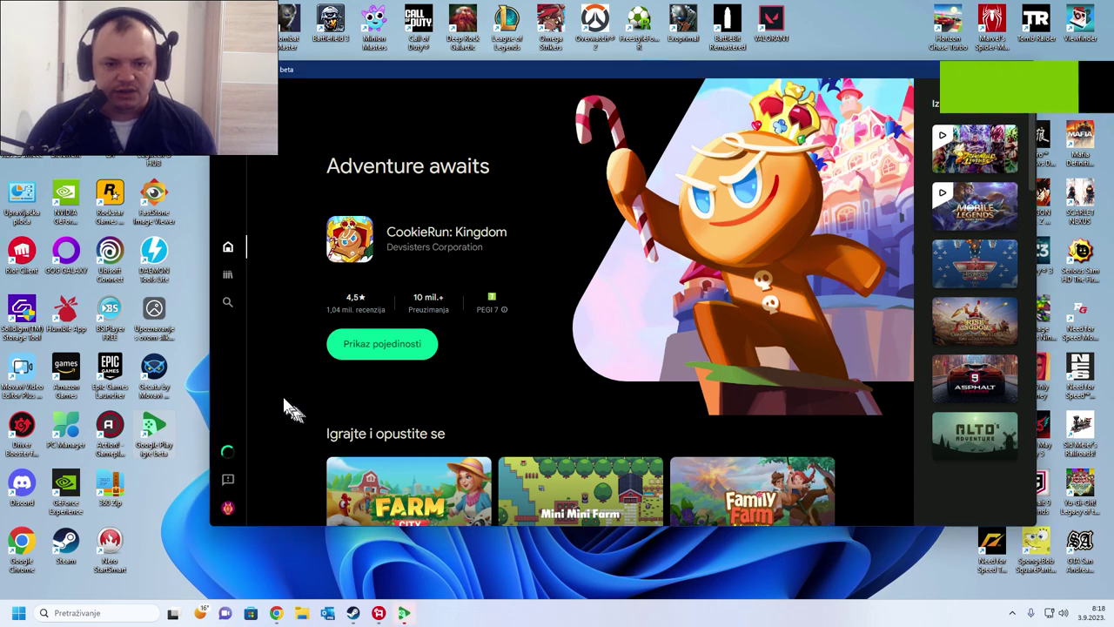
left_click(228, 275)
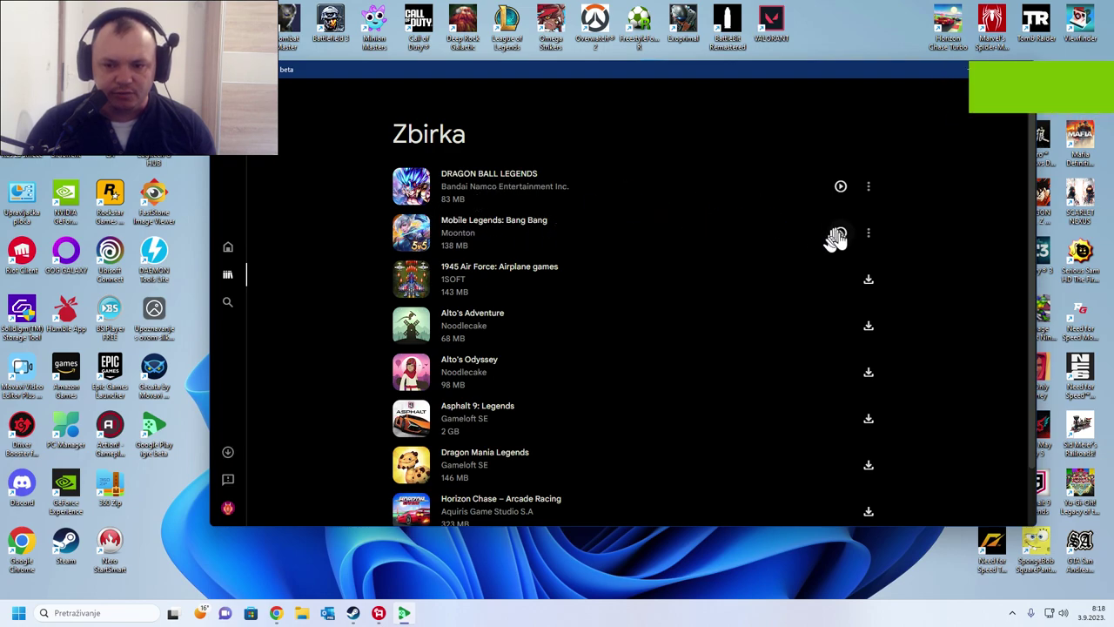
scroll(826, 278, "down", 1)
scroll(809, 270, "down", 1)
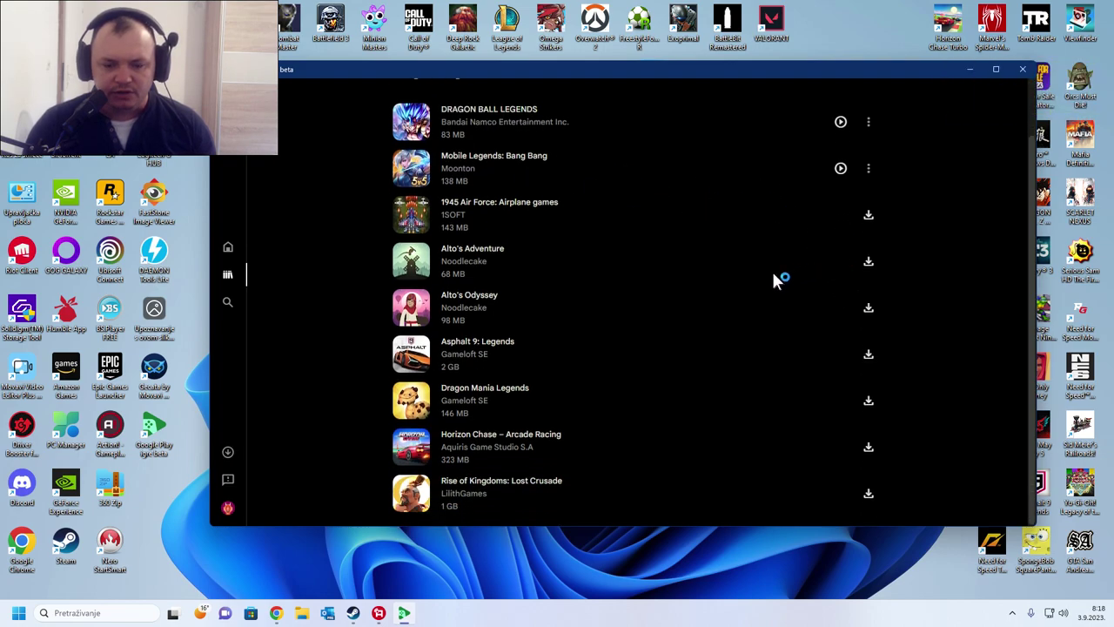
scroll(749, 269, "up", 2)
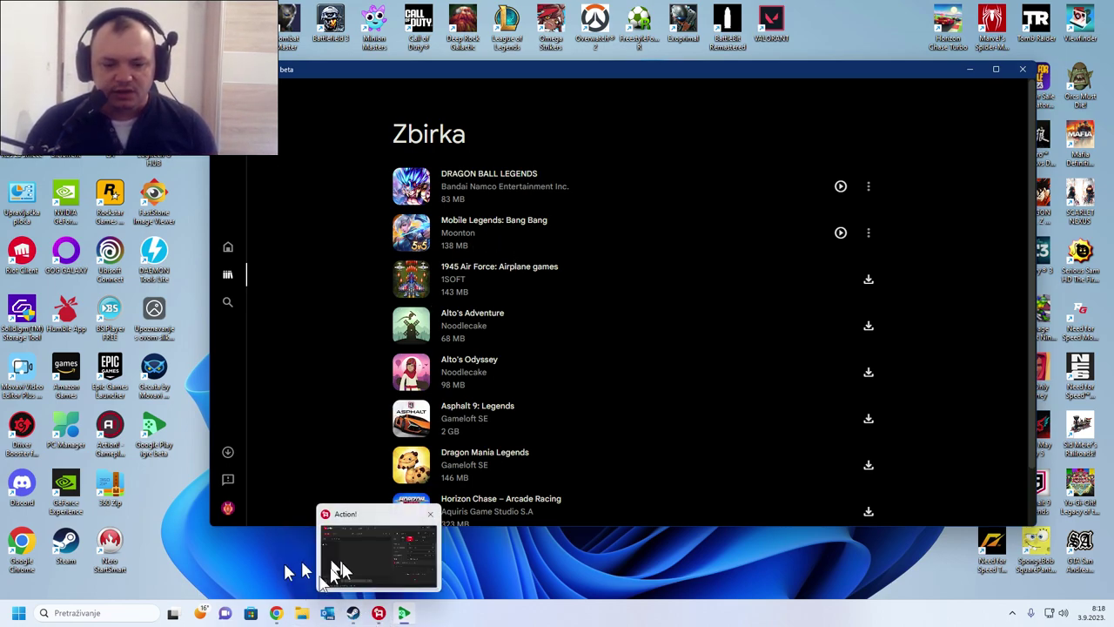
Check the minimum requirements in Chrome again, and minimize the browser to return to the Google Play Games app
left_click(268, 616)
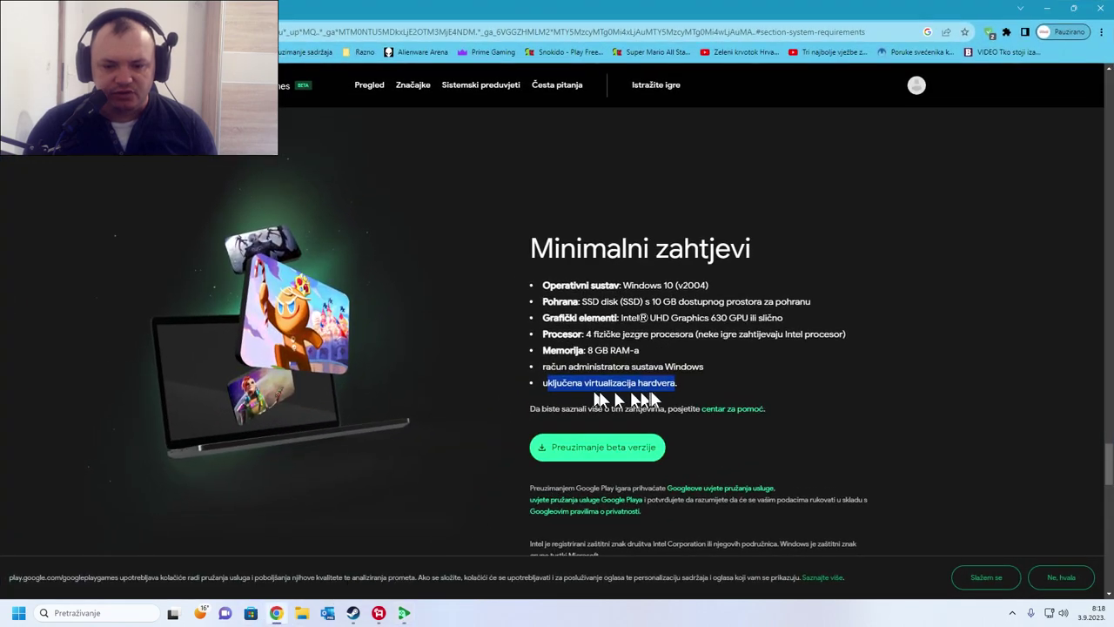
left_click(405, 614)
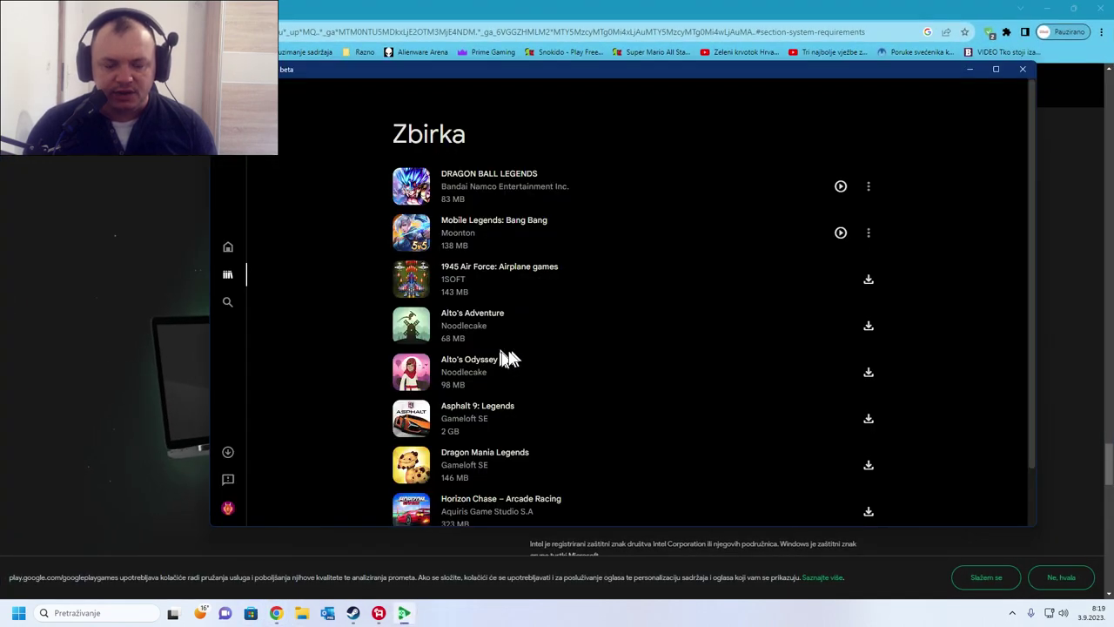
left_click(883, 9)
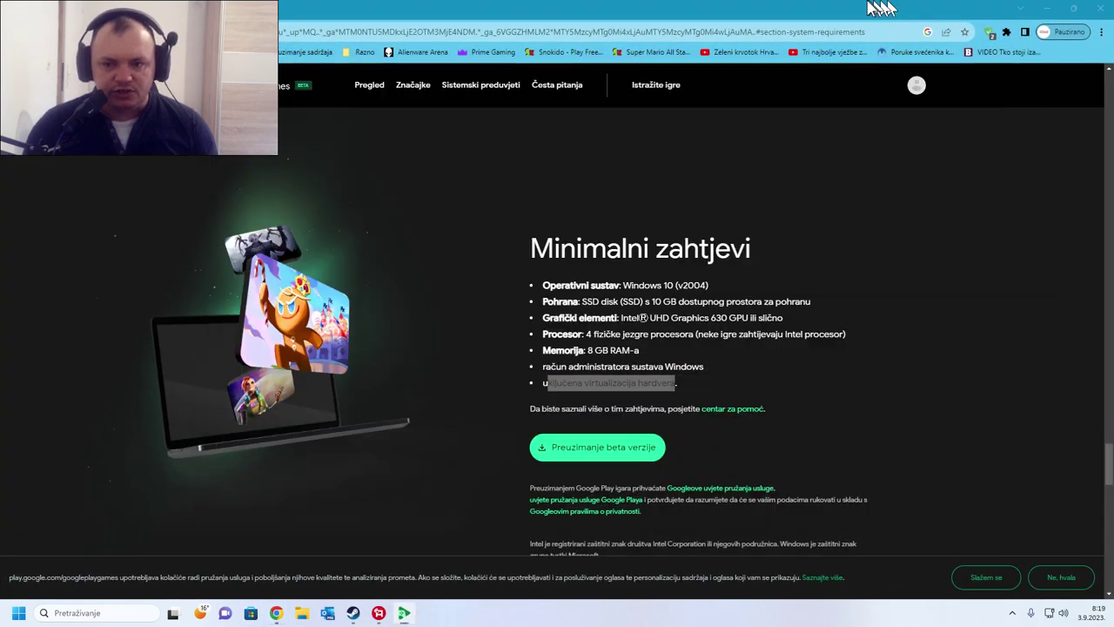
left_click(1058, 9)
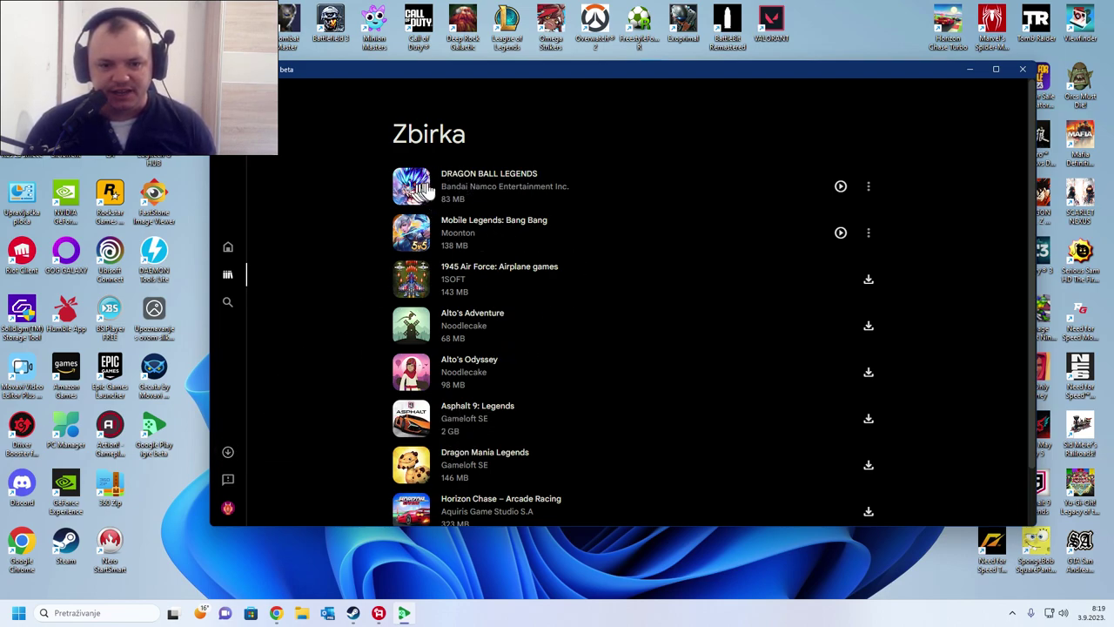
Reposition the Google Play Games window on the desktop and look through the whole list of games in the Zbirka library
left_click_drag(512, 77, 487, 94)
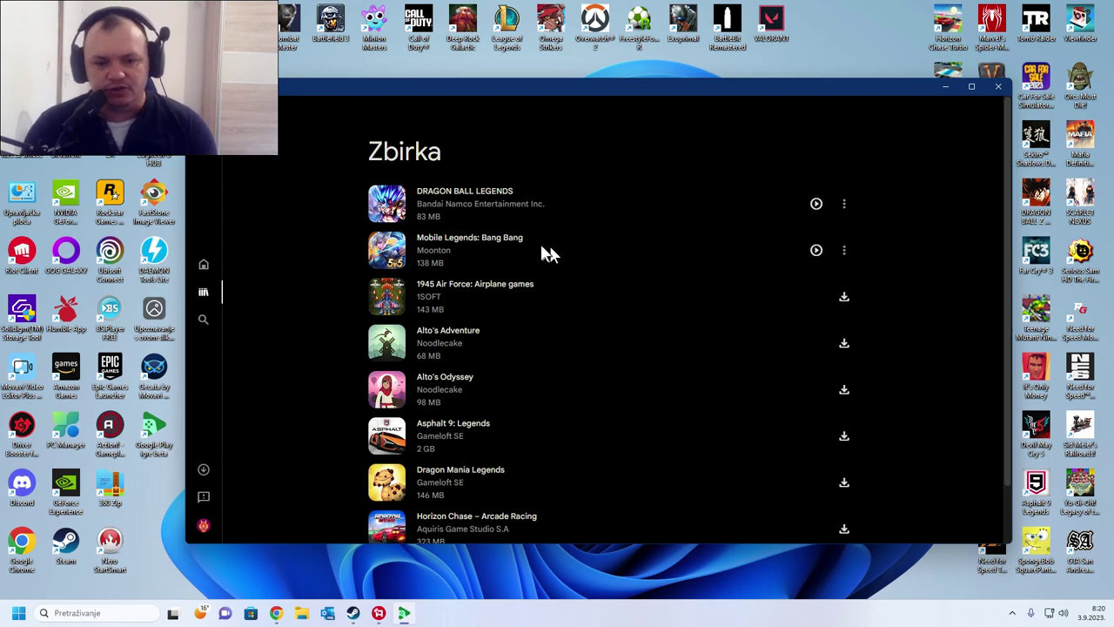
scroll(587, 241, "down", 1)
scroll(579, 241, "up", 1)
scroll(570, 248, "down", 1)
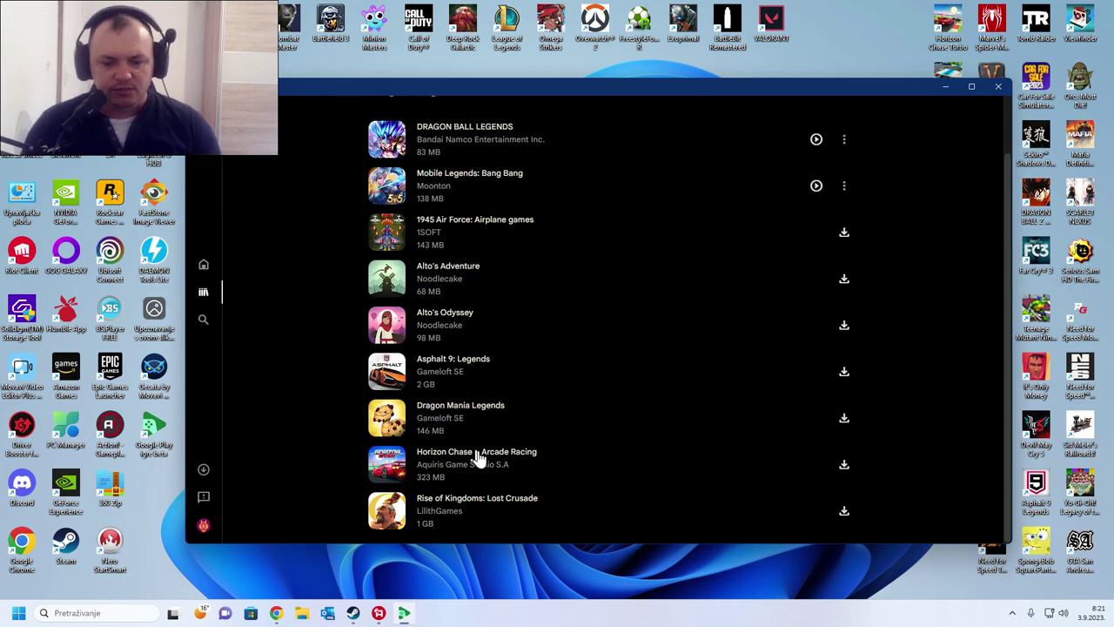
scroll(477, 457, "up", 1)
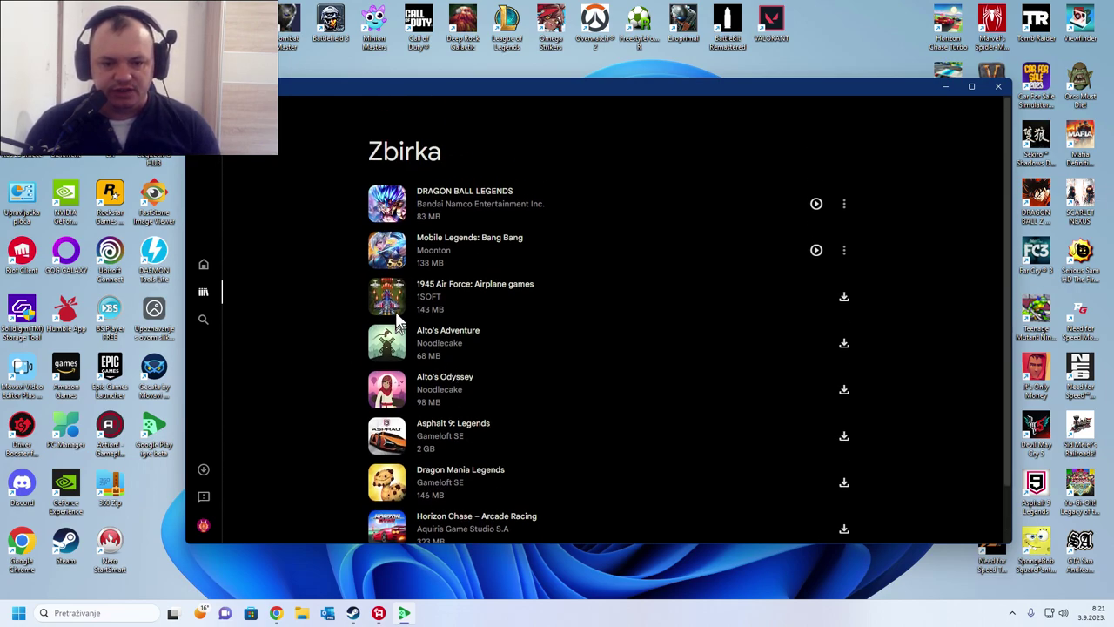
scroll(396, 465, "down", 1)
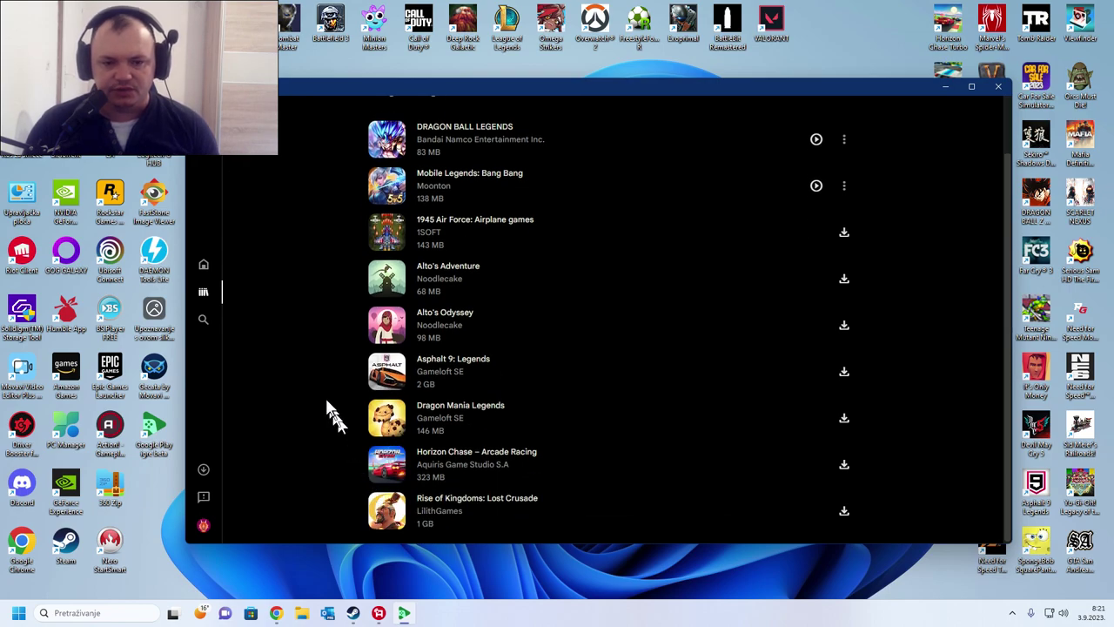
scroll(327, 403, "up", 1)
scroll(325, 395, "down", 1)
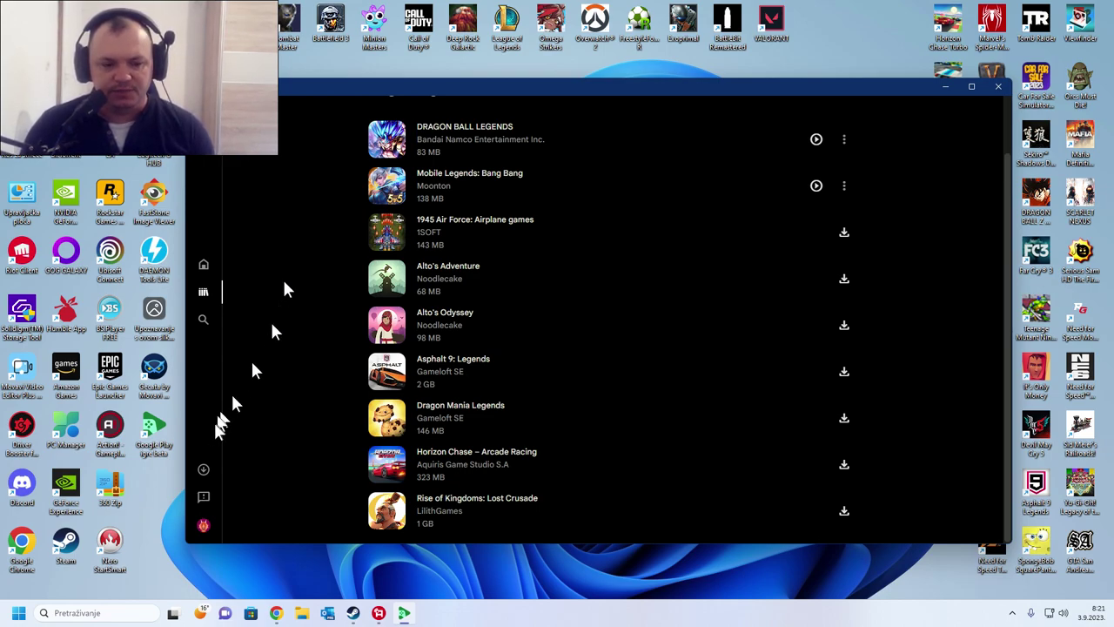
double_click(161, 429)
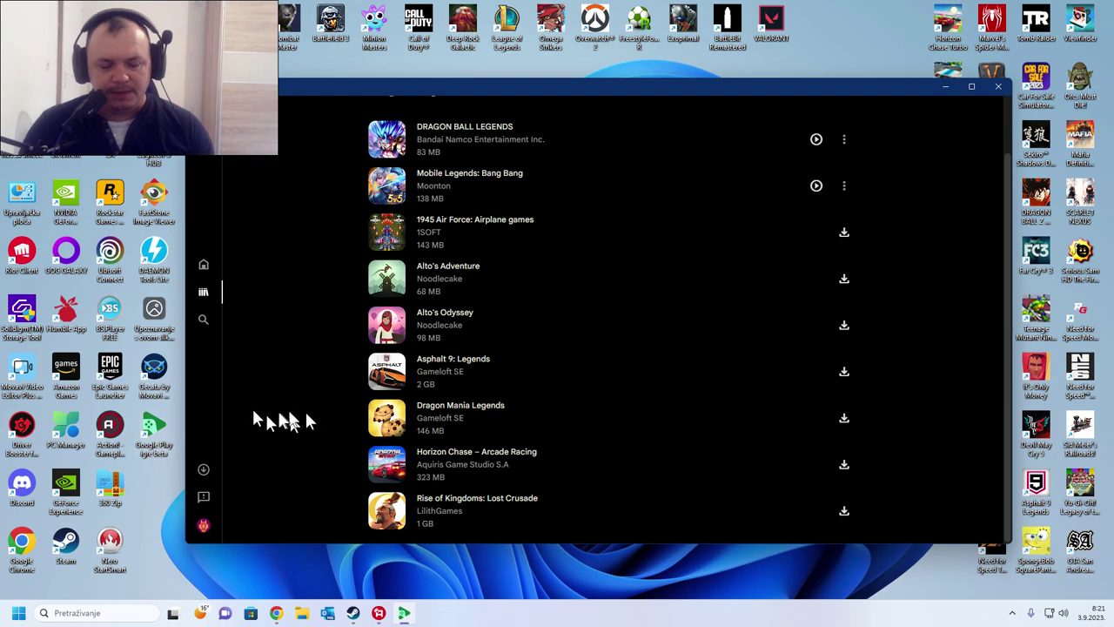